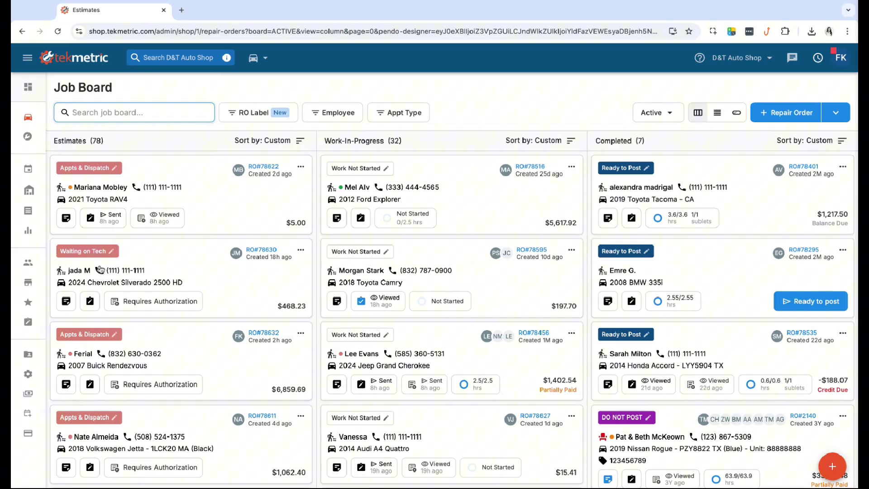
Step: Search canned jobs for 'brak' and open Brake Pads - OLD to review its Disc Brake Pad Set part
click(36, 303)
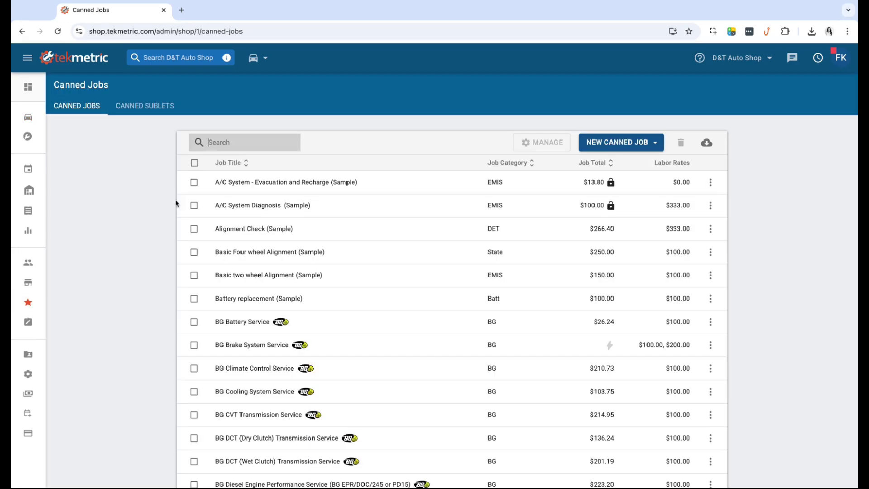
text(brak)
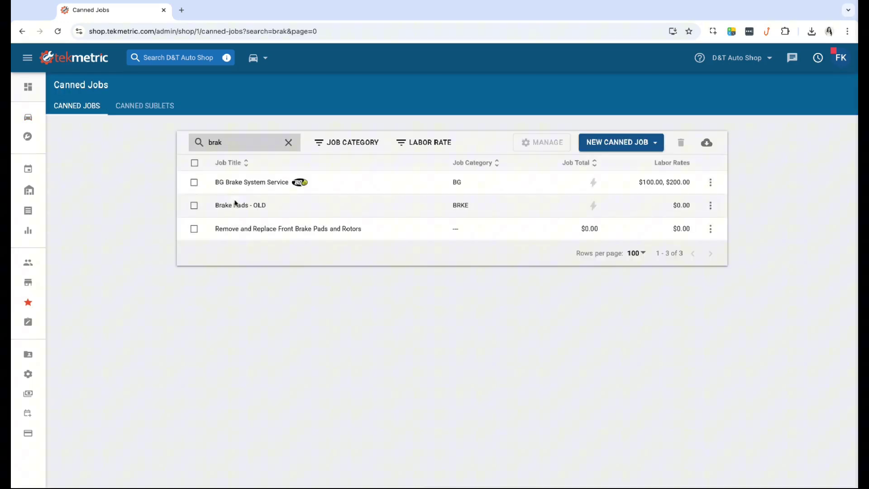
click(235, 205)
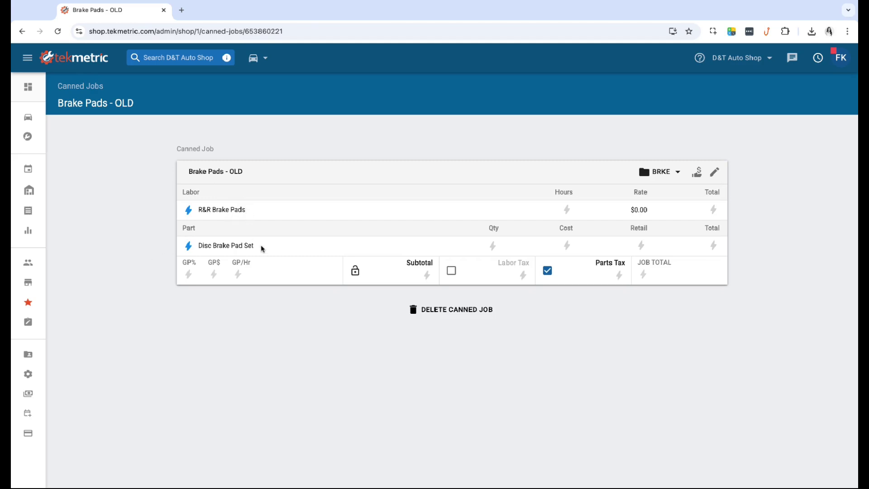
drag(263, 248, 197, 247)
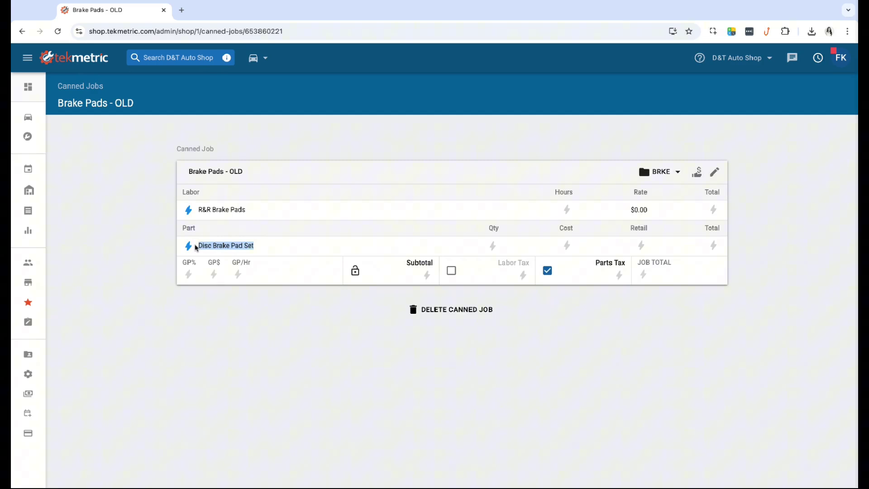
click(160, 253)
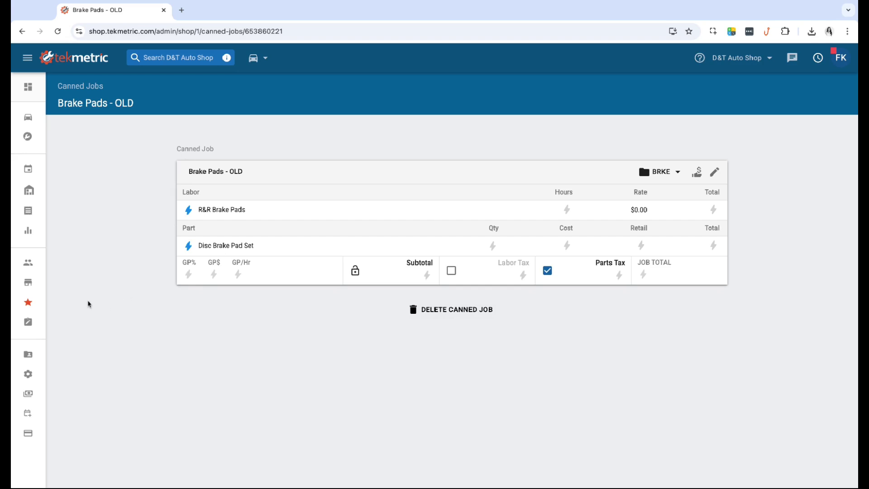
Step: Search 'front' and put Remove and Replace Front Brake Pads and Rotors into edit mode
click(25, 305)
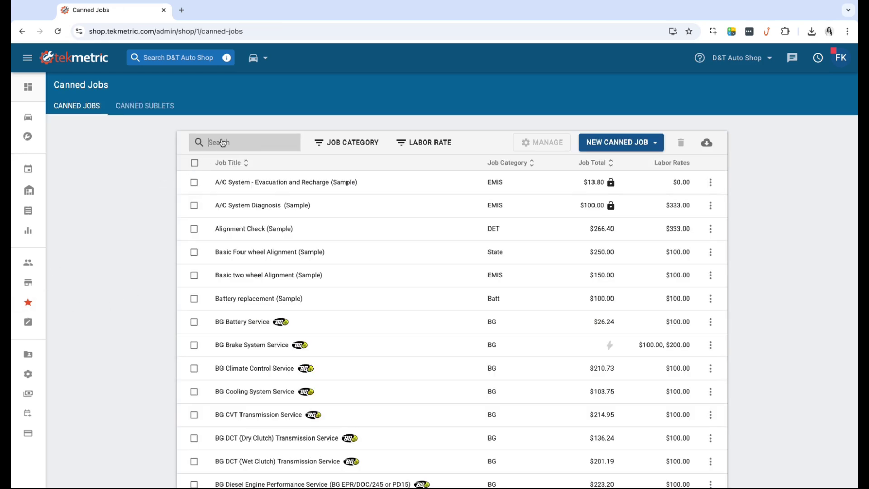
text(front)
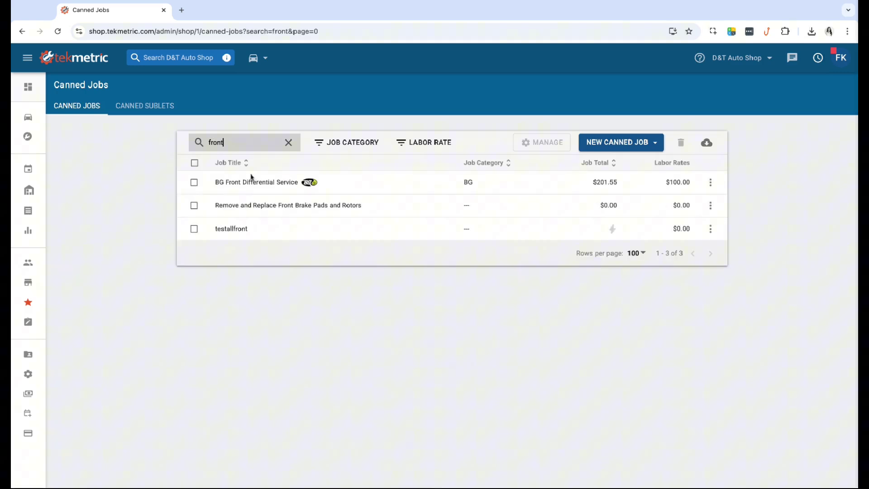
click(278, 204)
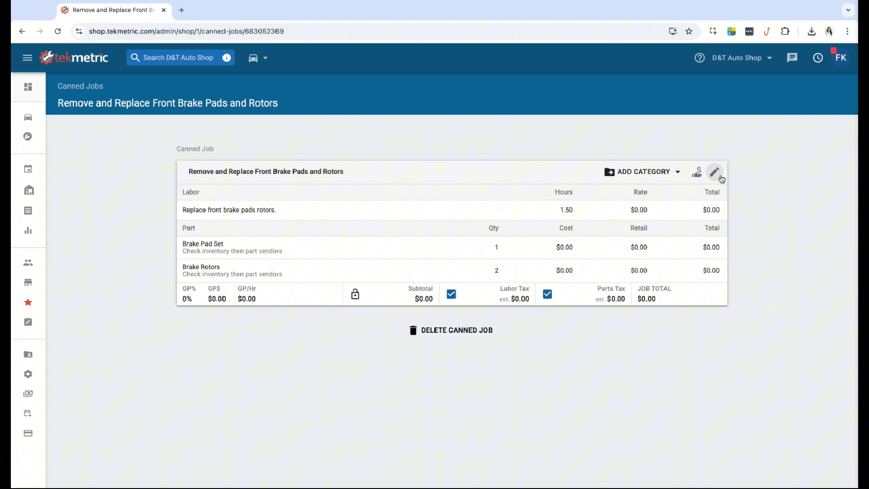
click(720, 177)
scroll(765, 217, down, 4)
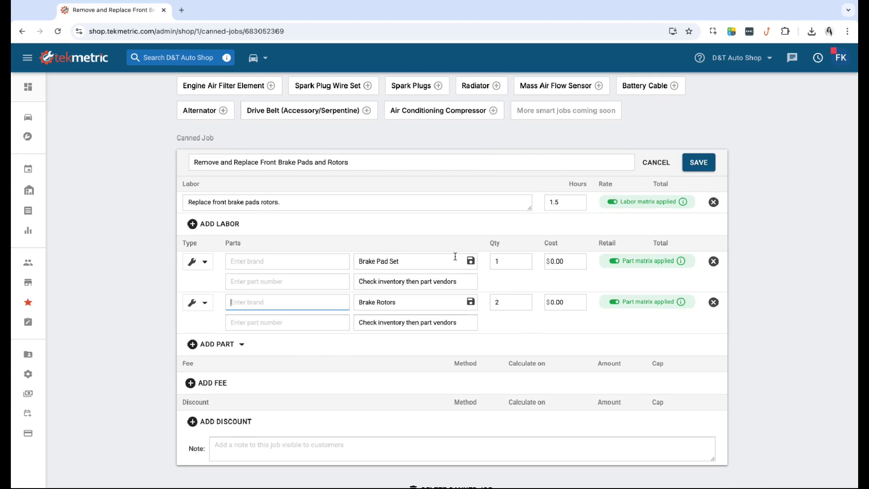
scroll(454, 257, up, 2)
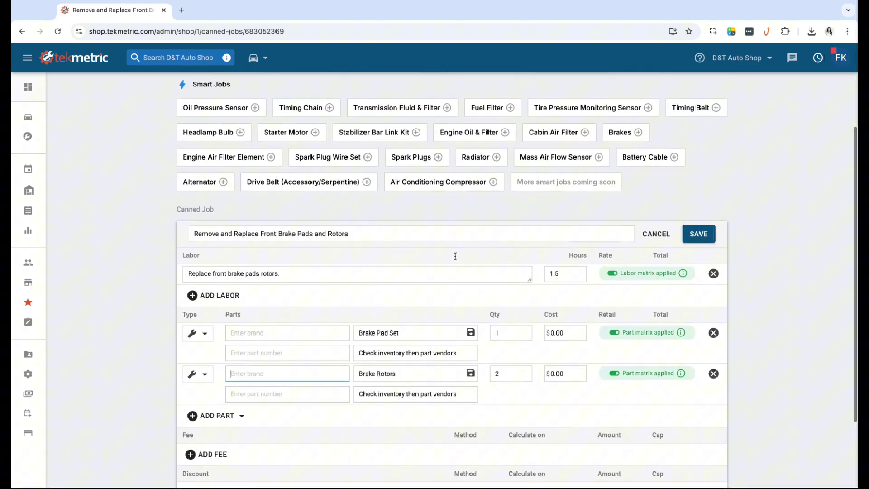
drag(263, 234, 351, 234)
click(377, 233)
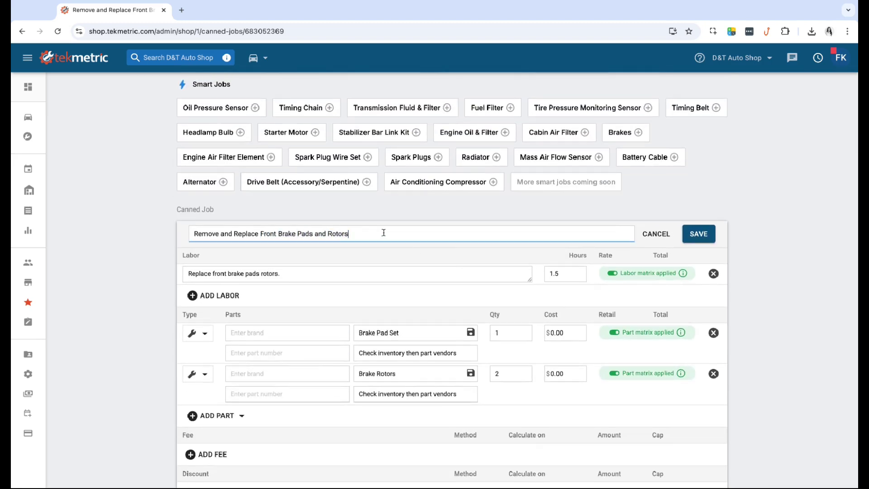
Step: Add smart Brakes lines for the front pads plus Brake Rotor to the job
click(625, 136)
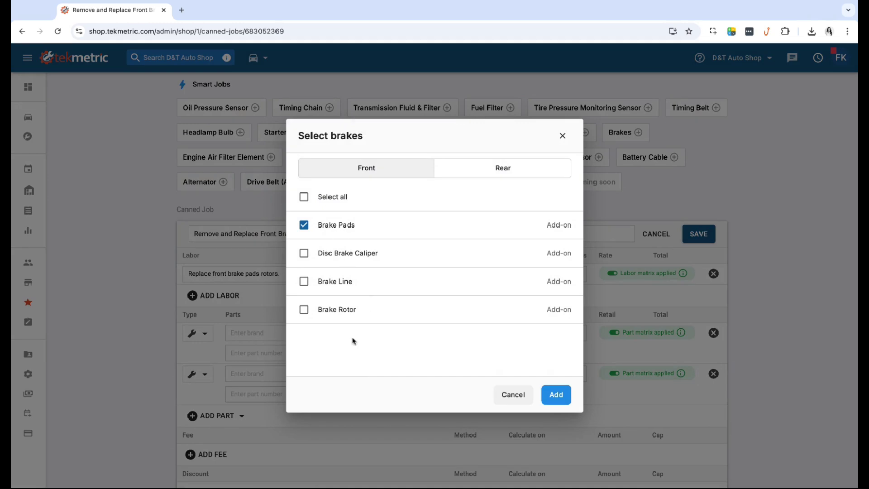
click(340, 313)
click(543, 400)
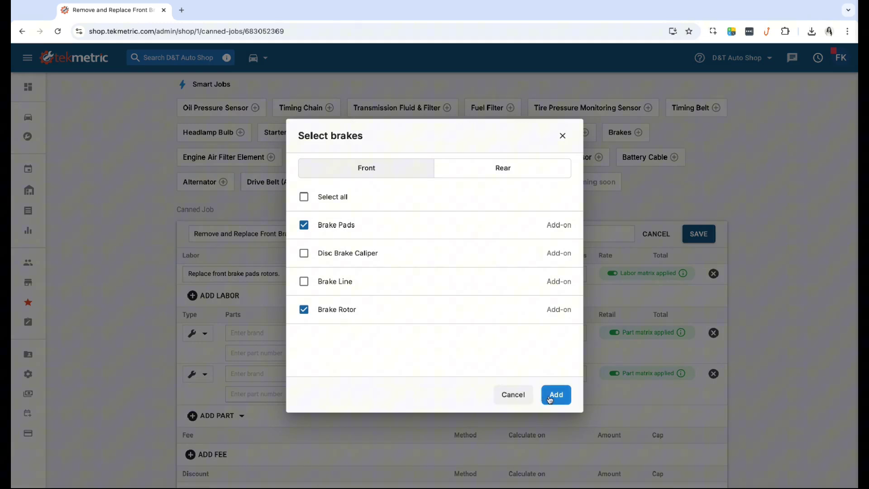
scroll(515, 394, down, 2)
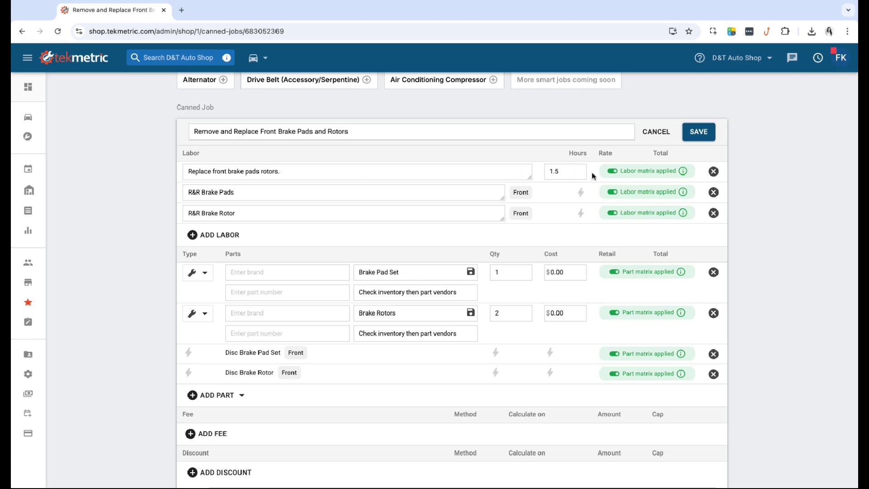
Step: Delete the extra R&R labor lines and the manual pad and rotor parts, then save the job
click(714, 193)
click(714, 193)
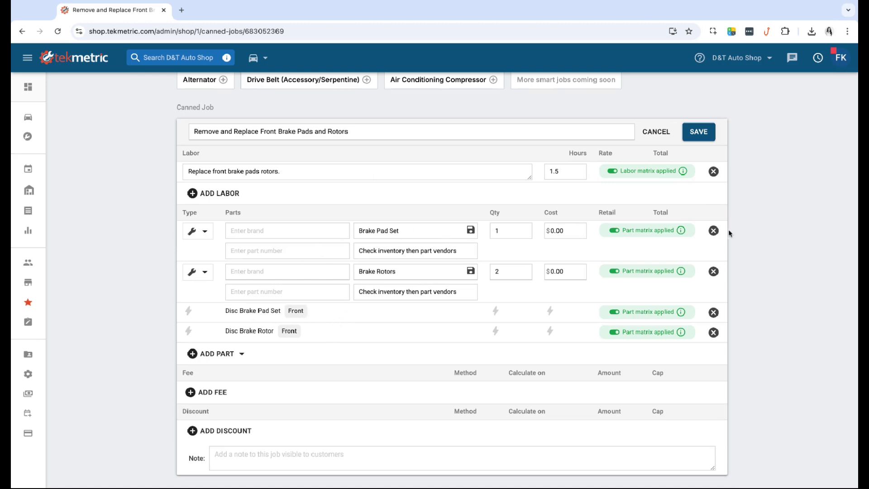
click(714, 231)
click(714, 232)
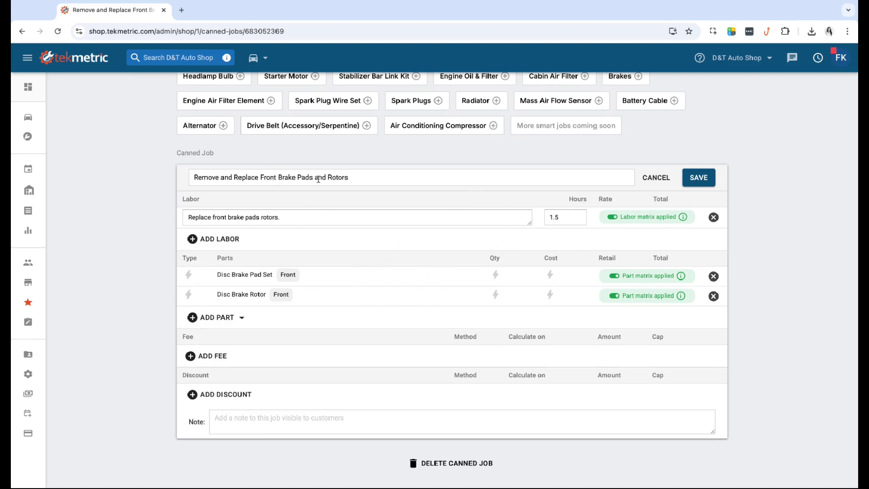
triple_click(358, 177)
key(ctrl+c)
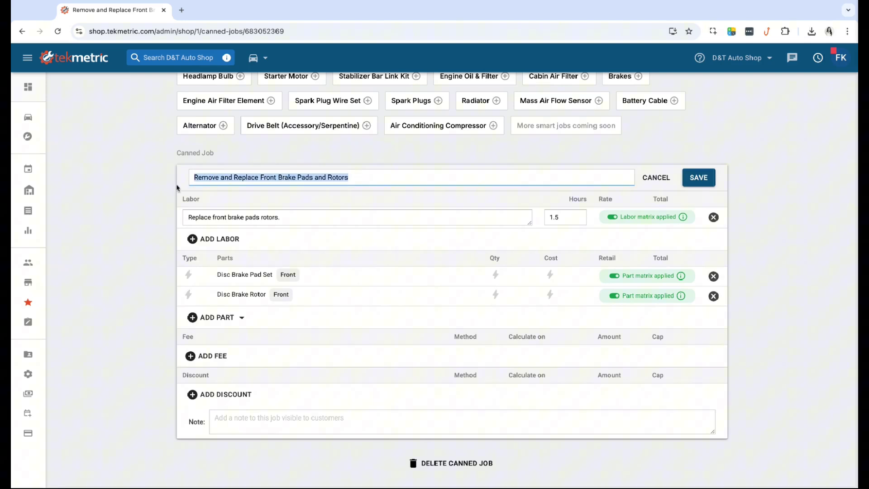
click(421, 202)
click(697, 179)
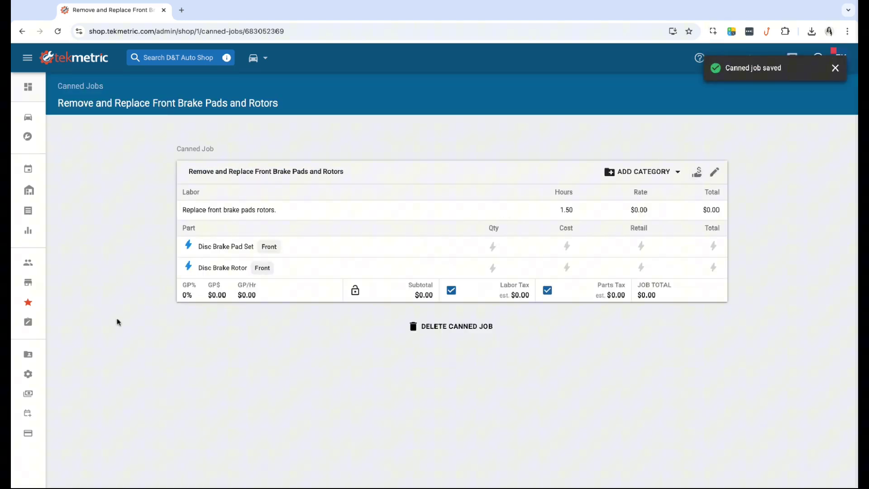
Step: Start a new Smart Canned Job with Brakes as the smart job
click(28, 307)
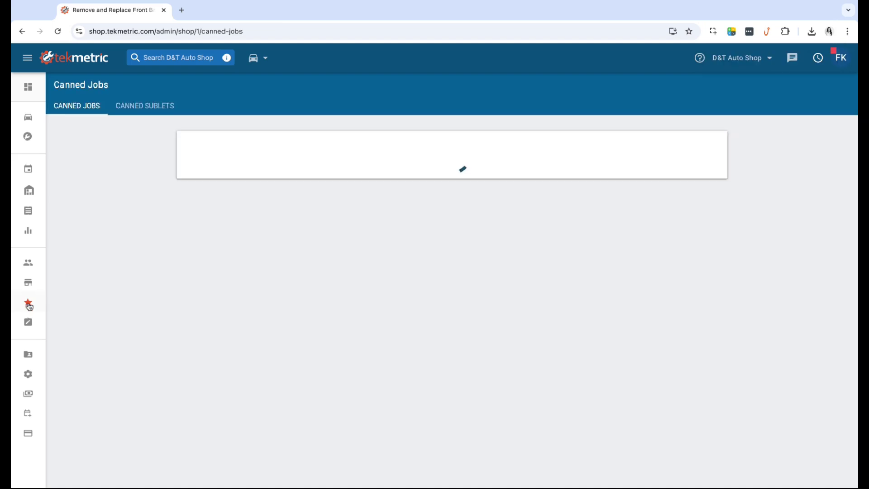
click(640, 150)
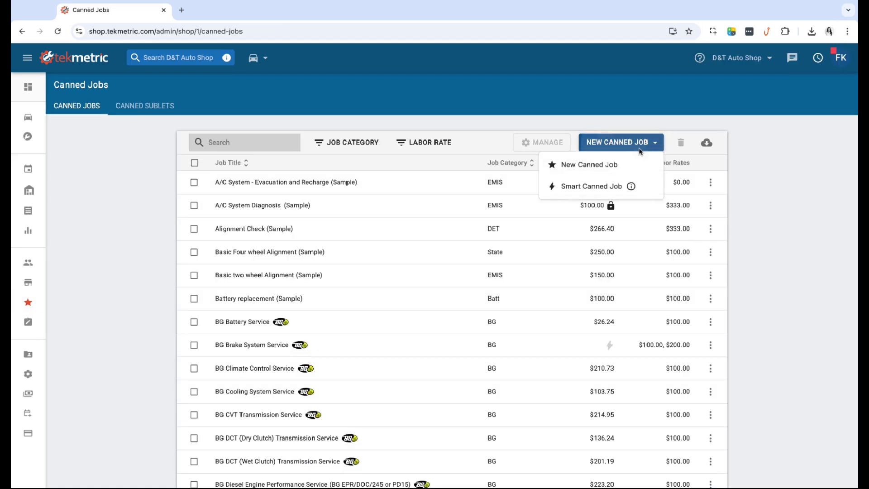
click(594, 187)
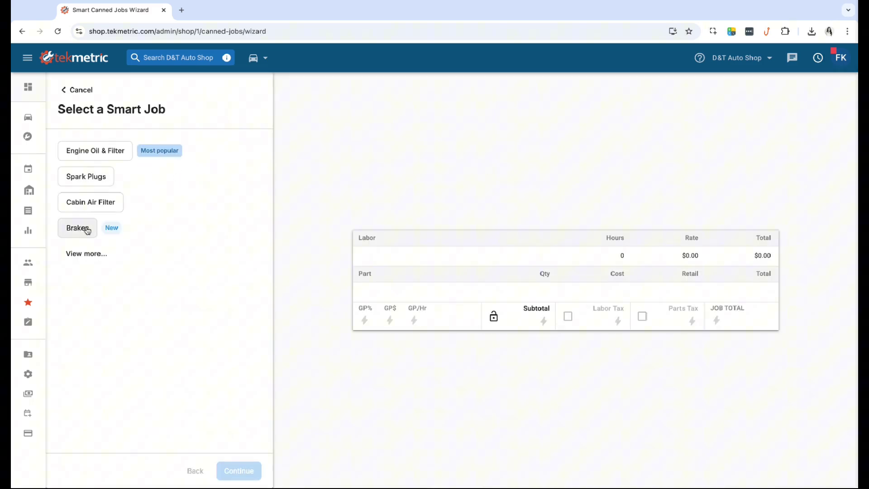
click(88, 231)
click(239, 471)
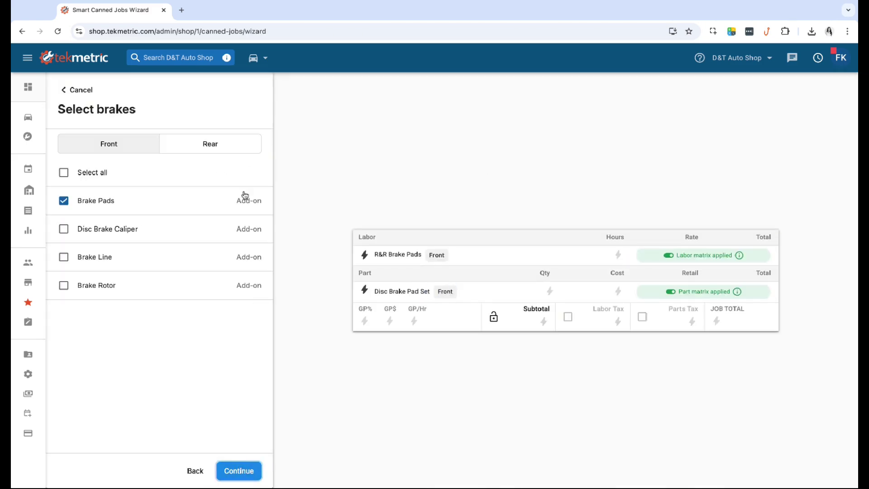
Step: Select rear Brake Pads and Brake Rotor and continue to job setup
click(214, 144)
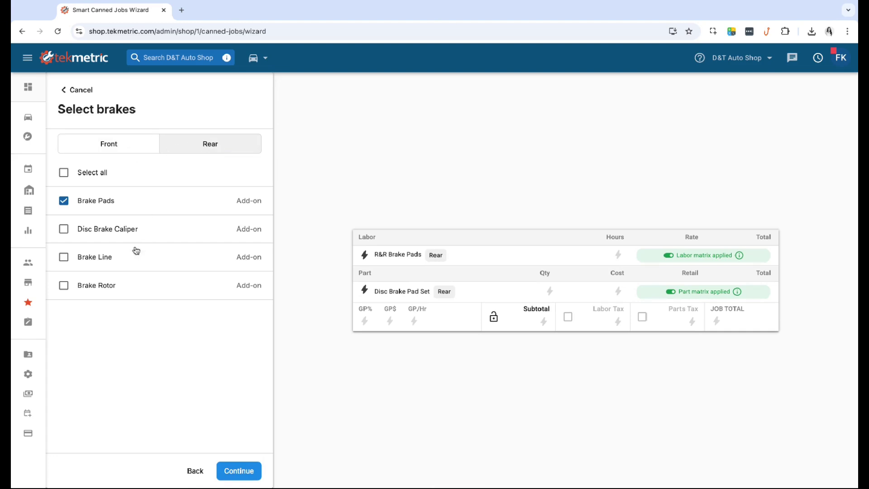
click(111, 285)
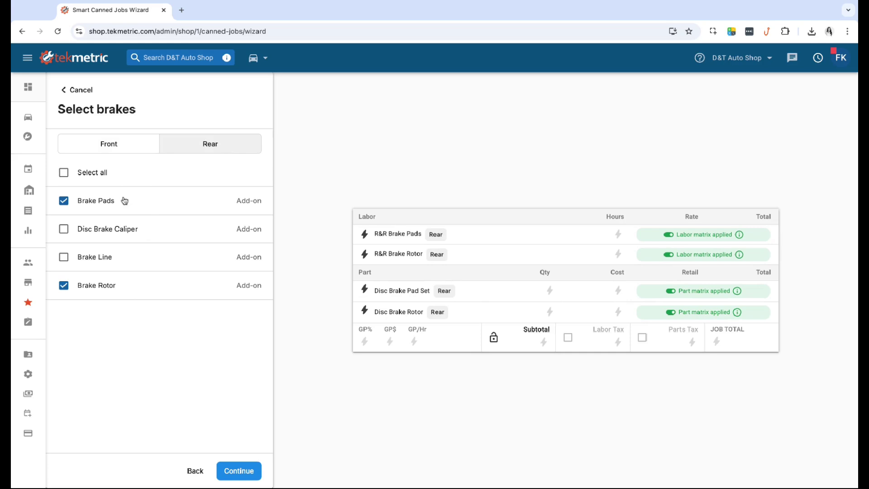
click(110, 202)
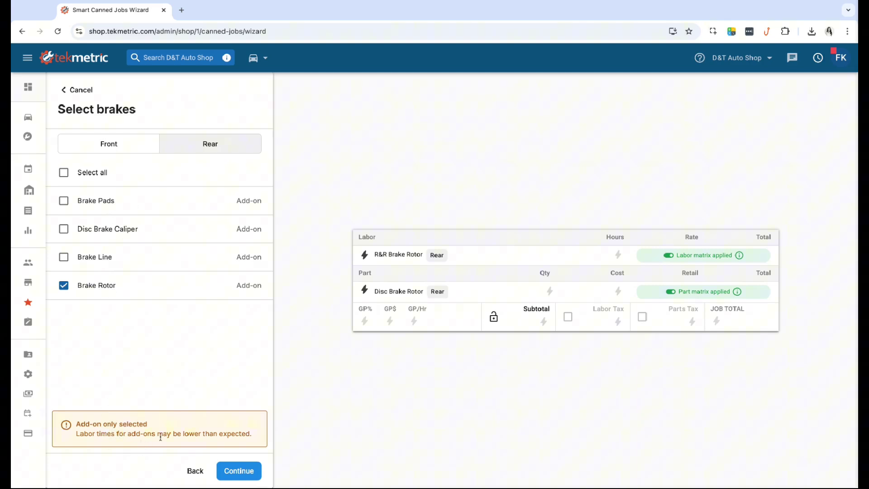
click(111, 205)
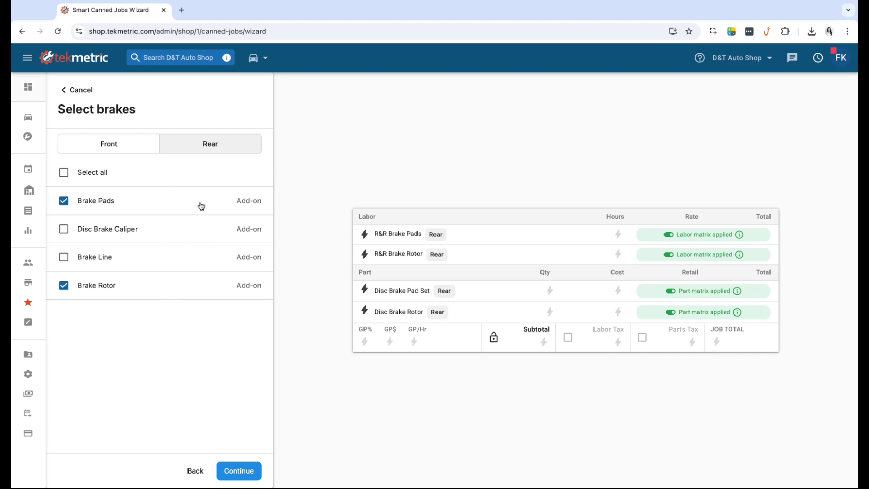
click(244, 472)
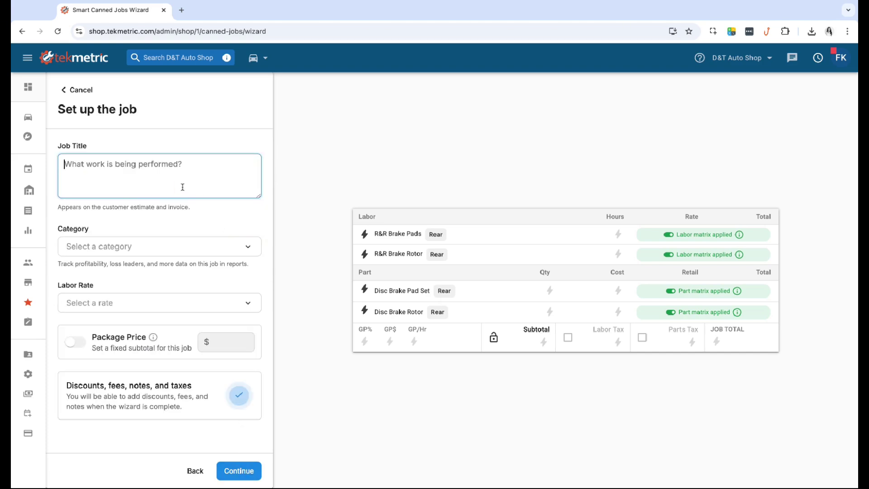
Step: Title the job 'Remove and Replace Rear Brake Pads and Rotors' using the labor - $100.00 rate
key(ctrl+v)
double_click(153, 164)
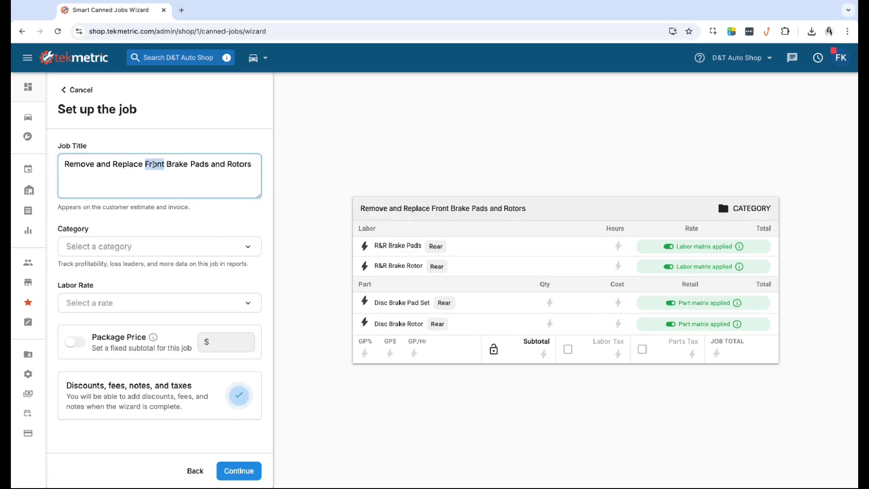
text(Rear)
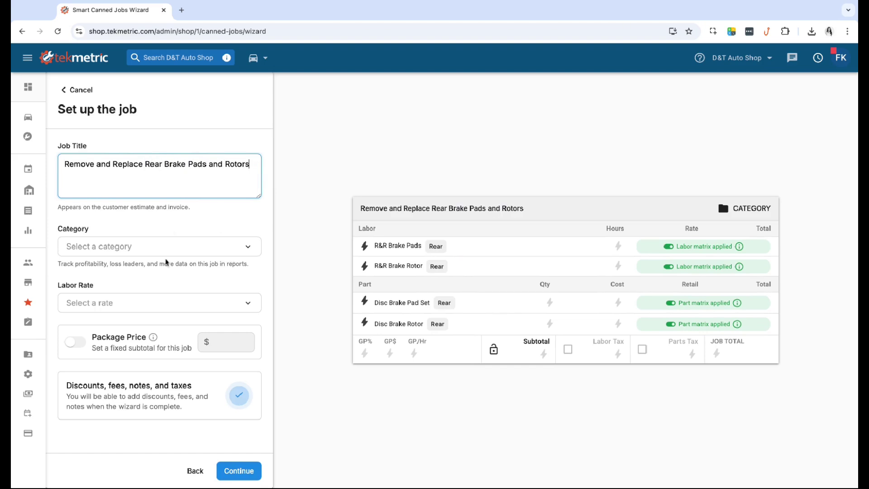
click(164, 254)
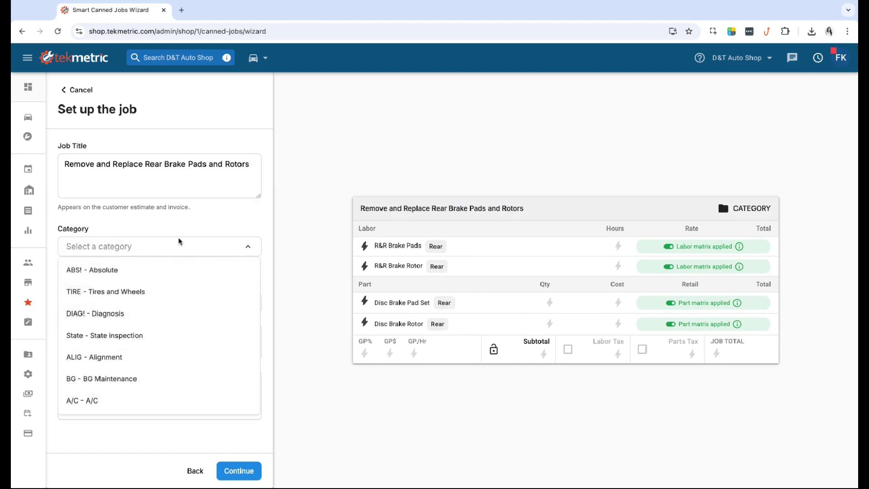
click(164, 311)
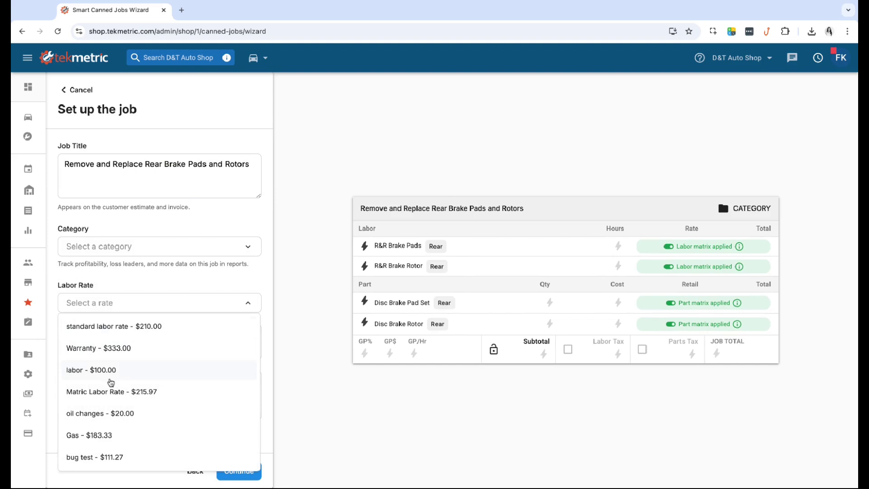
click(110, 378)
click(245, 475)
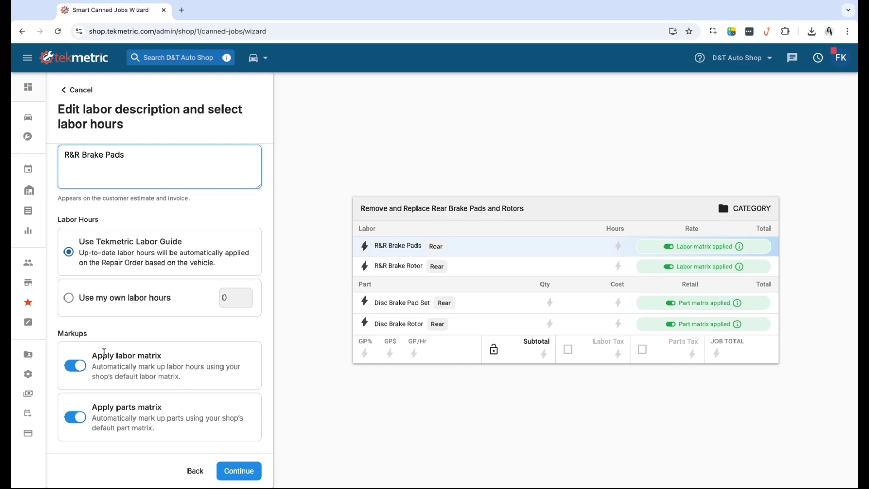
Step: Finish the wizard with the labor matrix on, drop the R&R Brake Rotor labor, and save
click(76, 367)
click(76, 367)
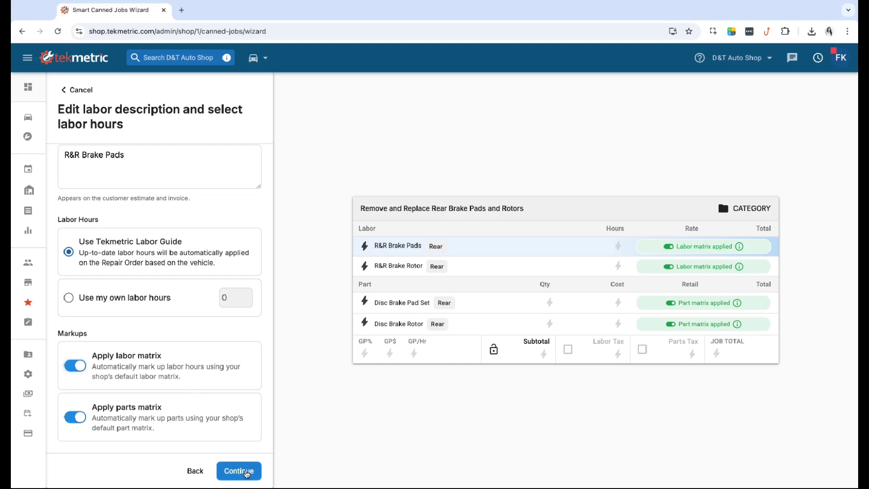
click(246, 472)
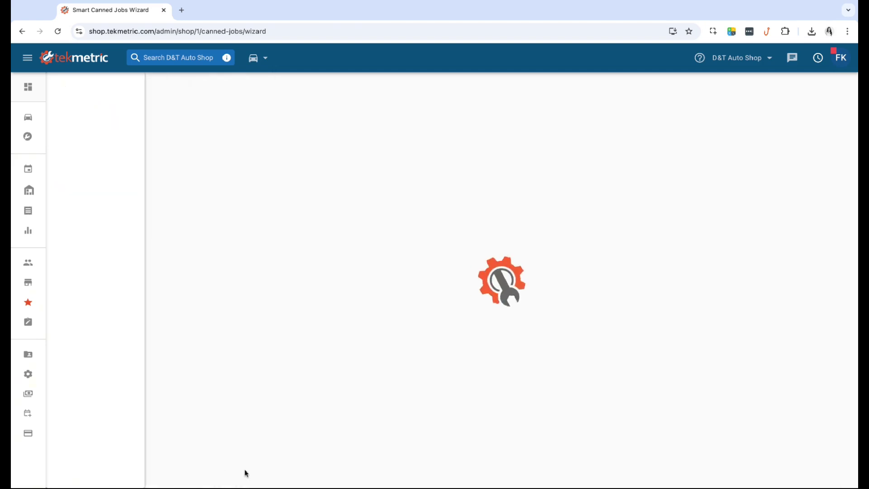
scroll(409, 348, down, 5)
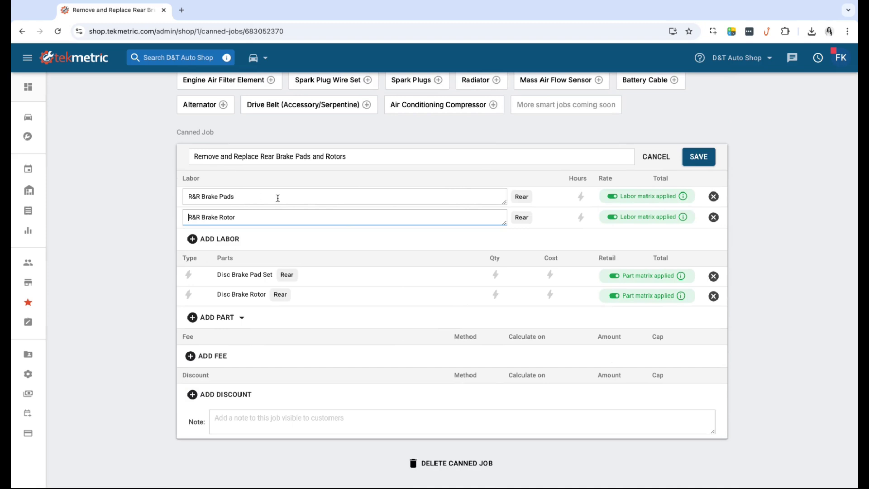
click(714, 218)
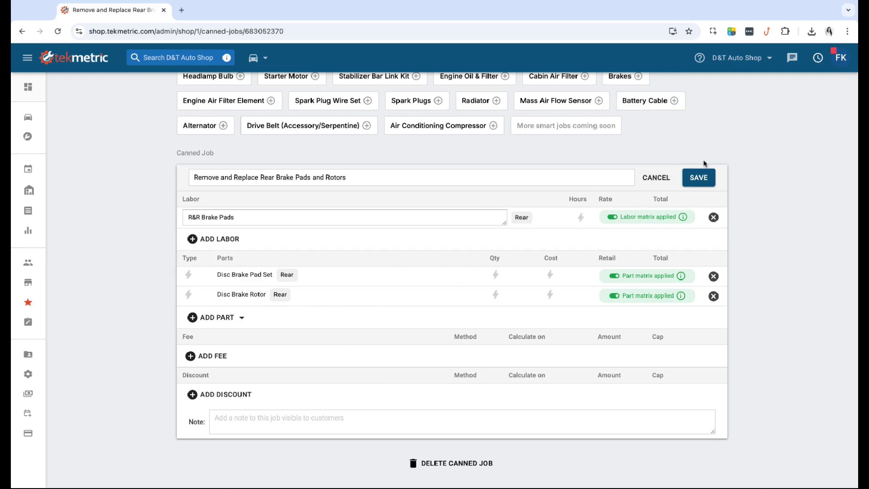
click(700, 178)
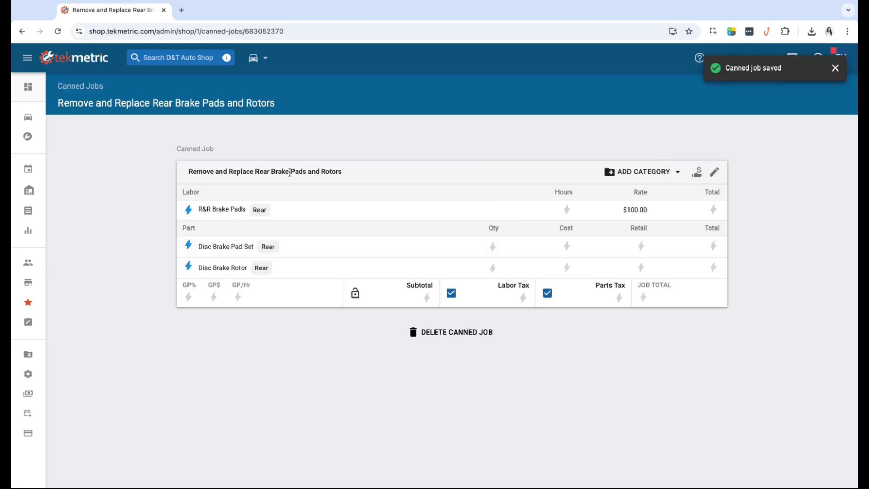
Step: Start a new repair order from the Job Board and pick the customer by name search
click(28, 117)
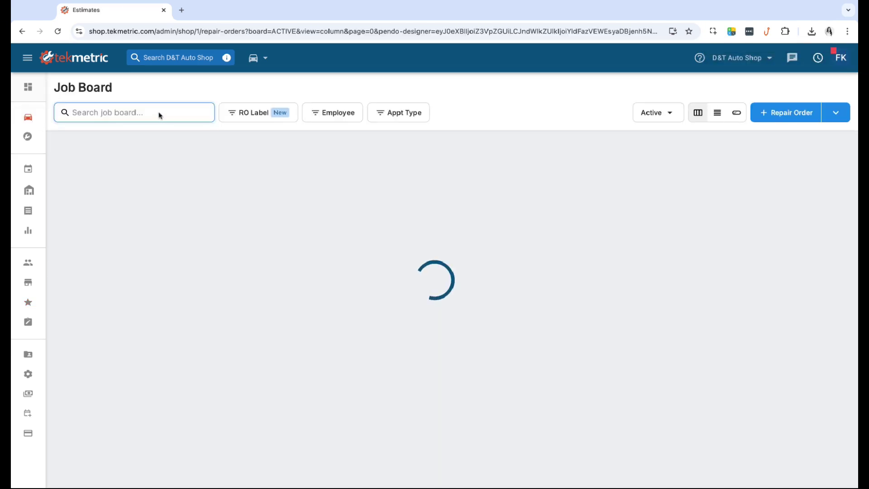
text(fer)
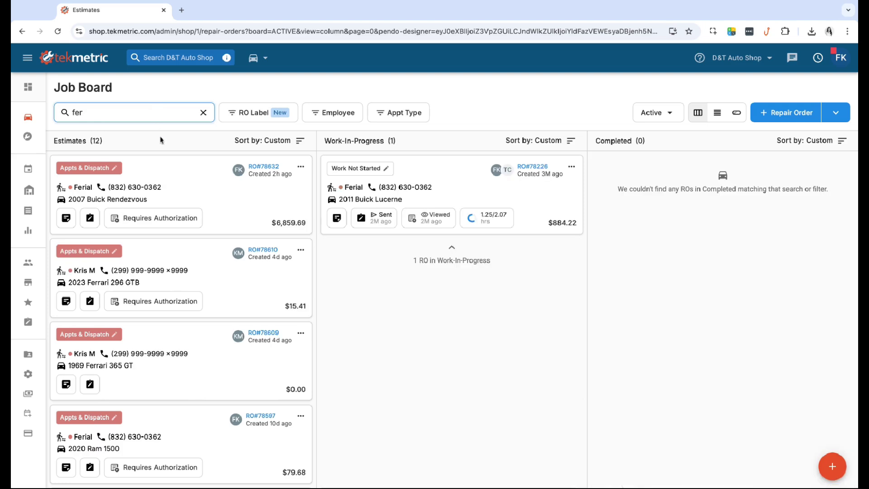
click(785, 112)
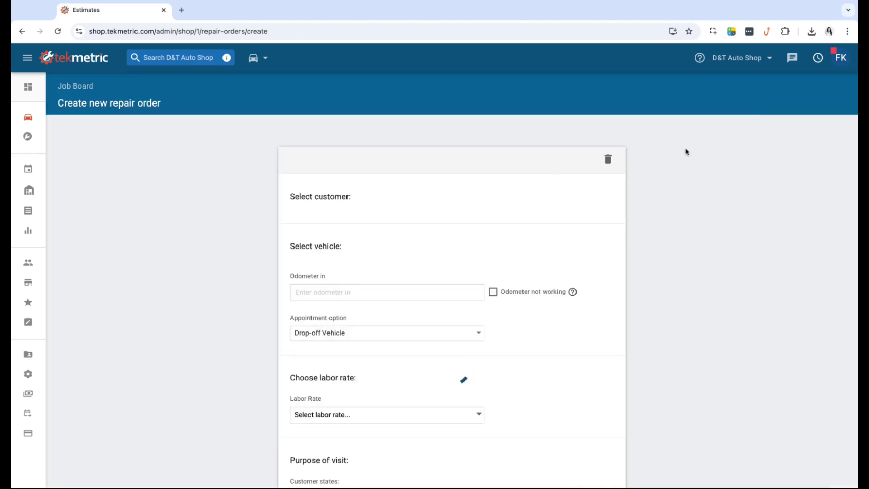
text(fer)
click(319, 290)
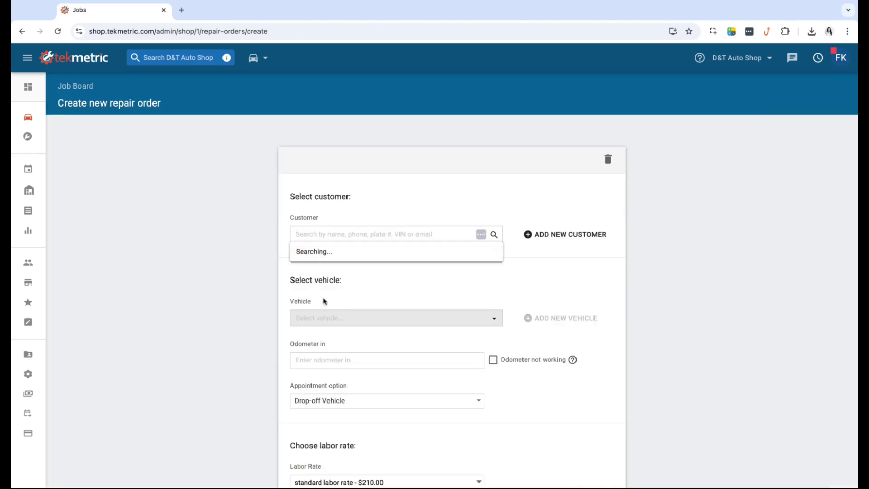
Step: Choose the 2007 Buick Rendezvous CX and create the repair order
click(499, 355)
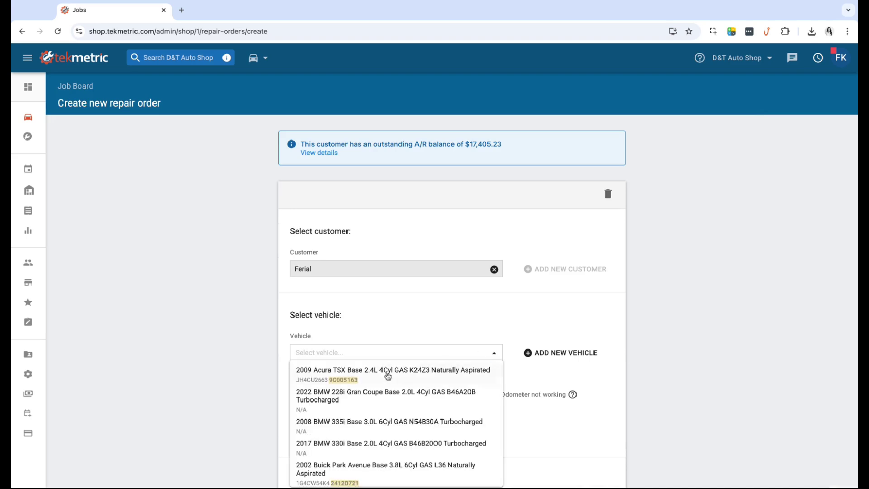
scroll(385, 375, down, 2)
scroll(342, 399, down, 1)
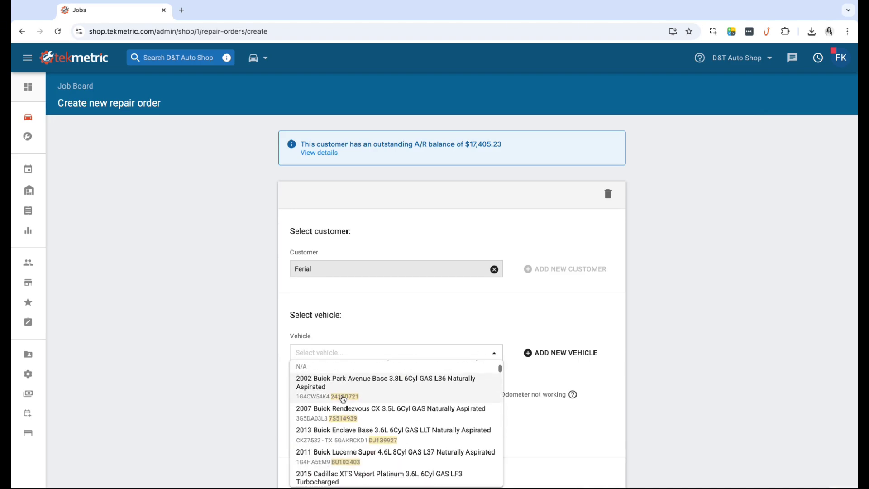
click(342, 408)
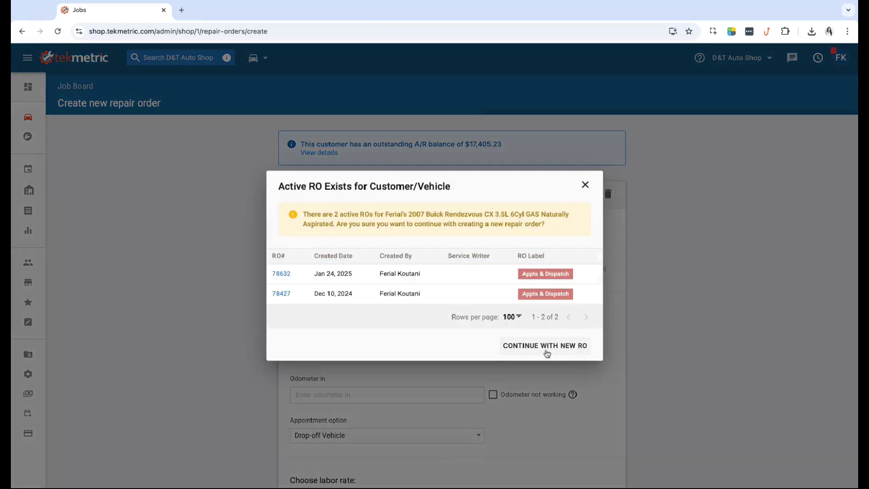
click(548, 350)
scroll(547, 349, down, 5)
click(587, 454)
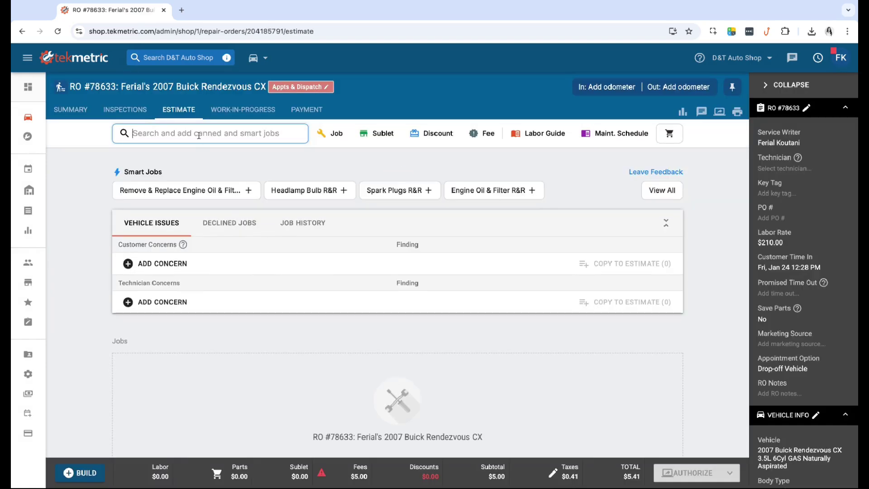
Step: Add the front brake pads and rotors job, quoting PowerStop pads and CTEK Standard rotors
text(brake)
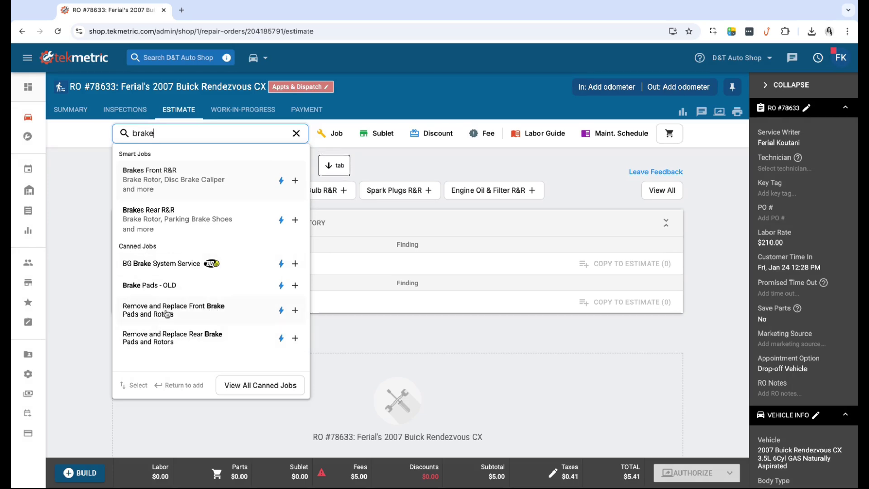
click(184, 312)
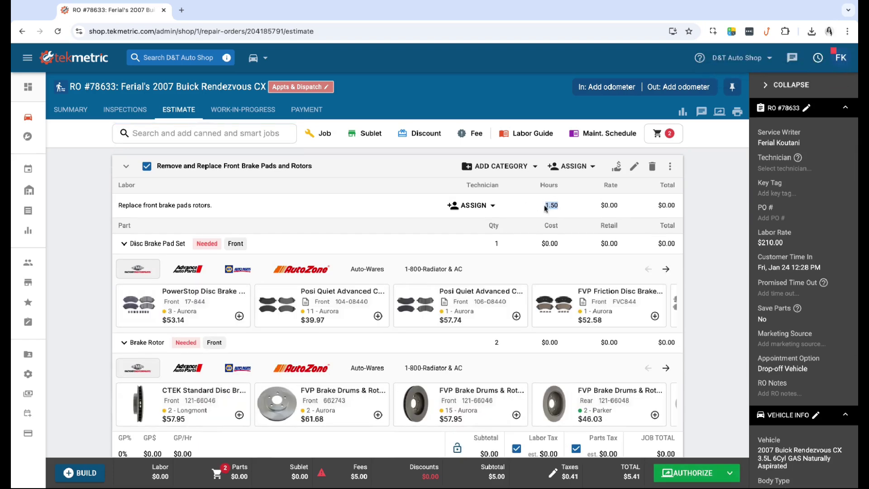
scroll(498, 208, down, 1)
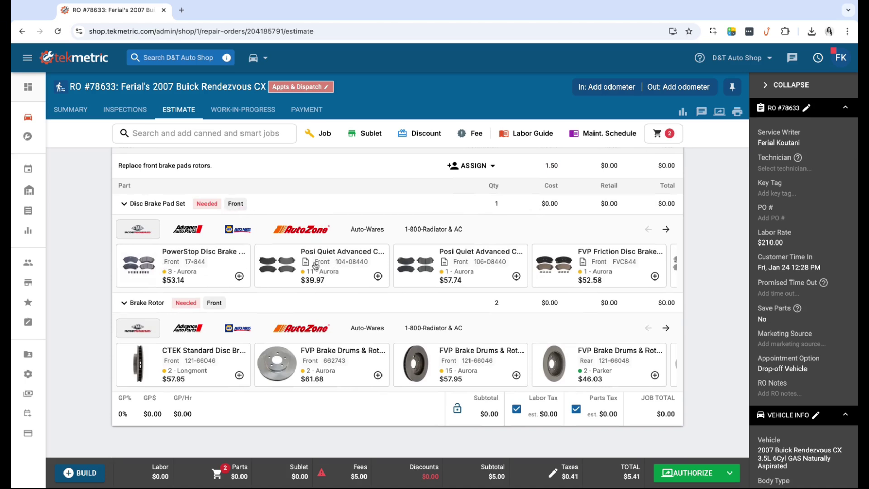
click(239, 276)
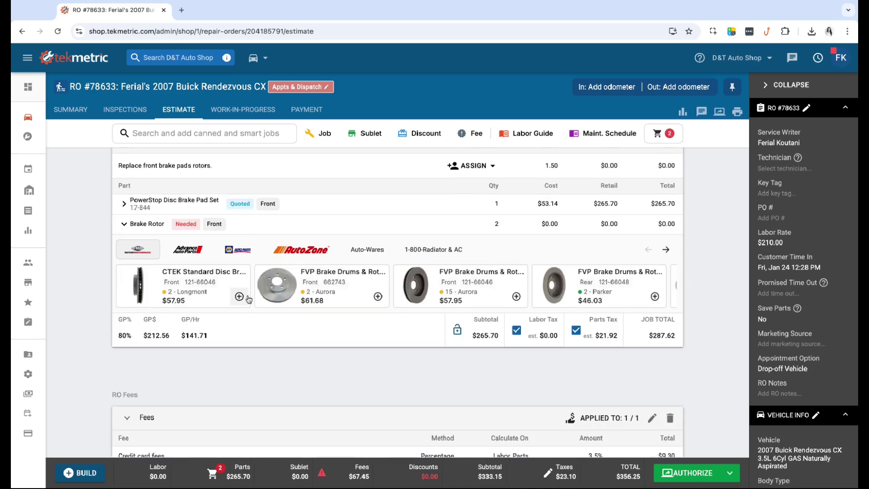
click(239, 296)
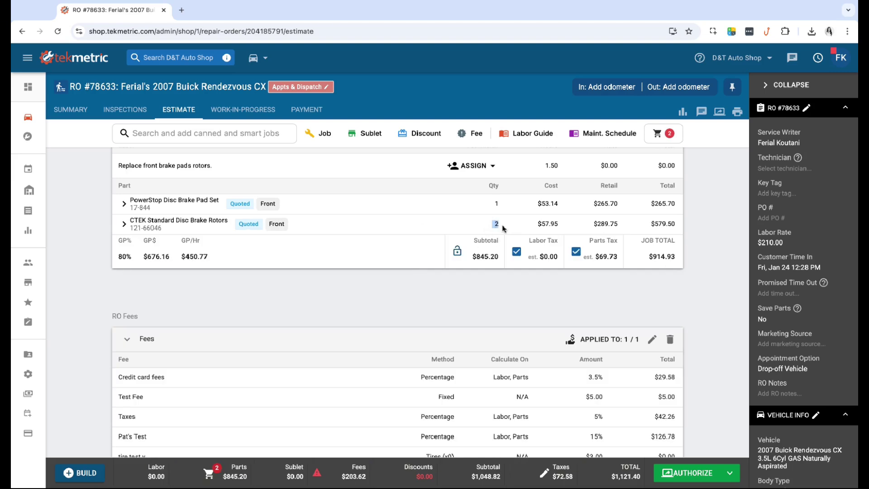
scroll(498, 229, up, 1)
scroll(178, 224, up, 1)
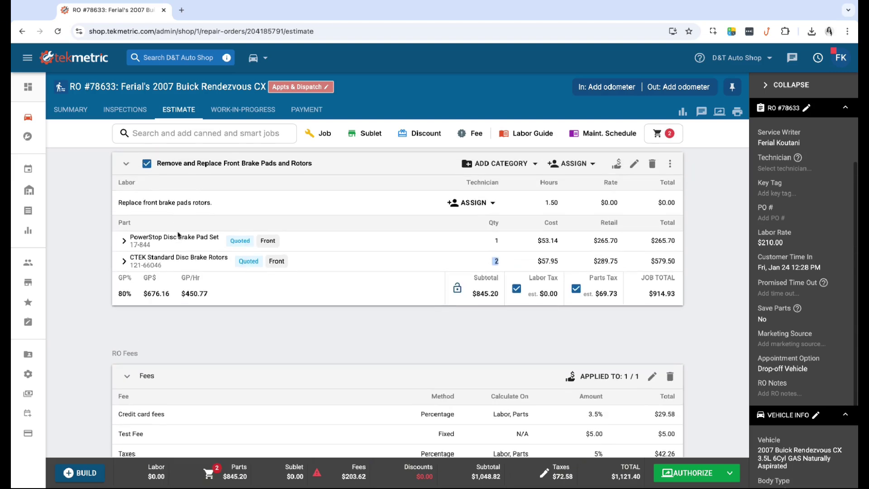
click(489, 242)
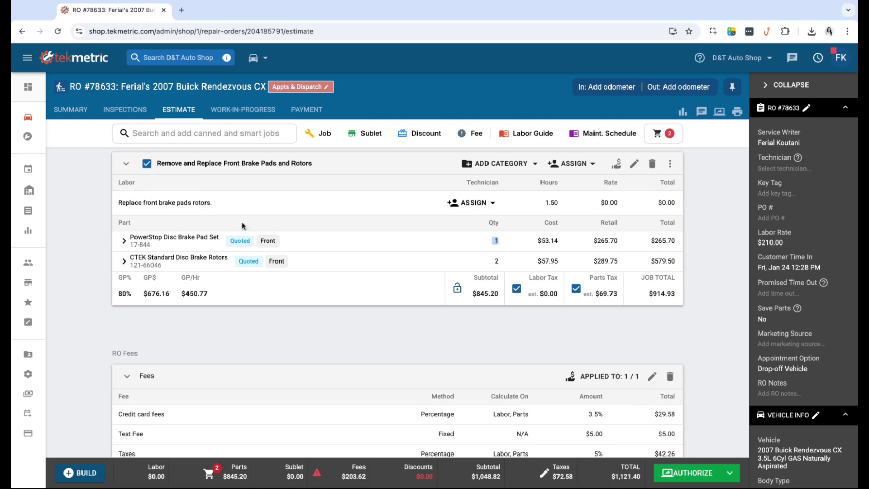
Step: Search 'brake' and add Remove and Replace Rear Brake Pads and Rotors to the estimate
scroll(195, 243, up, 2)
click(204, 135)
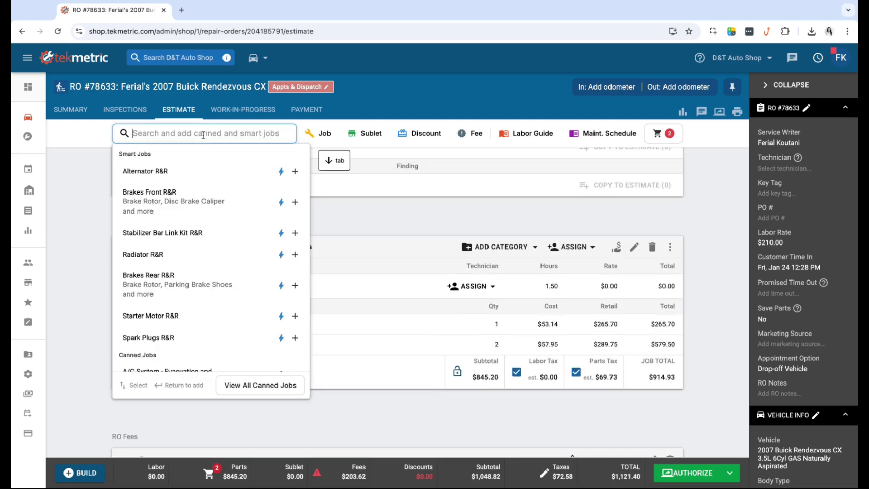
text(brake)
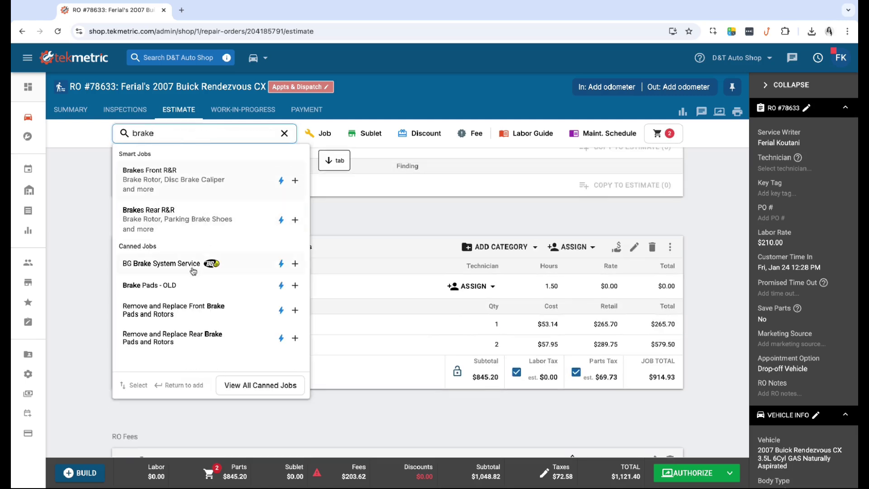
click(207, 339)
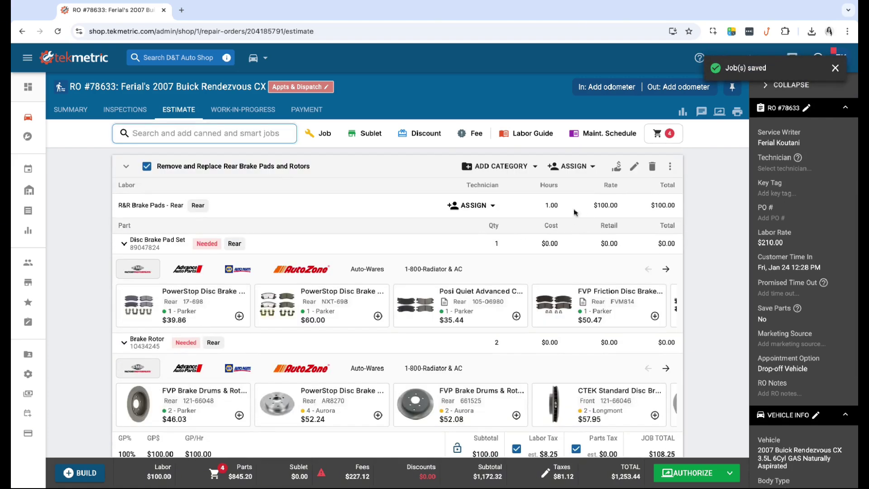
click(546, 207)
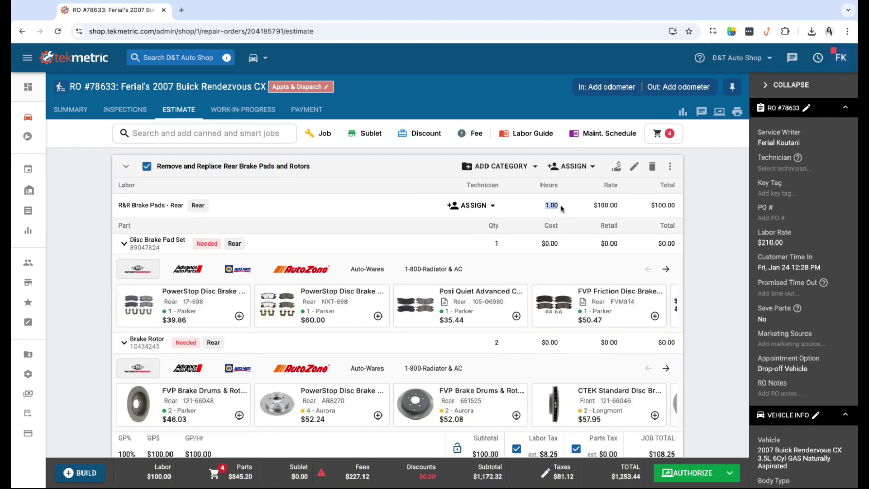
Step: Quote the PowerStop rear pad set and PowerStop rear rotors, checking the rotor's supplier options
scroll(223, 248, down, 1)
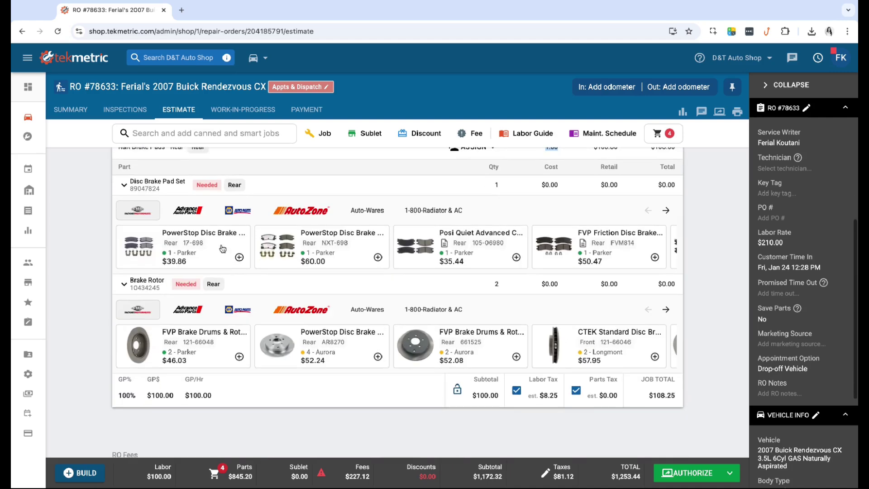
click(239, 257)
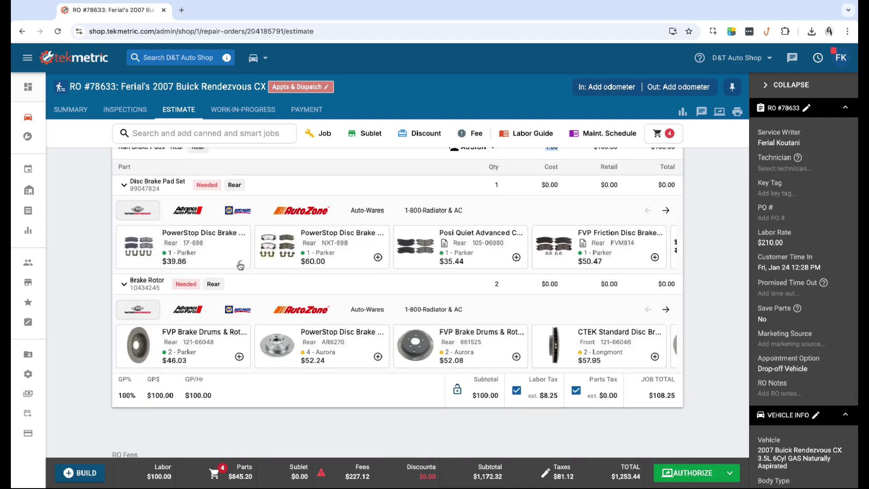
click(378, 278)
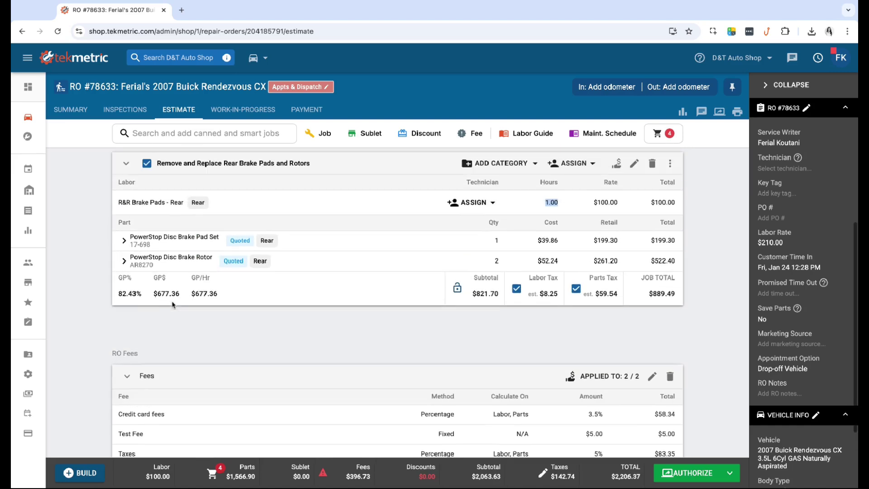
click(124, 284)
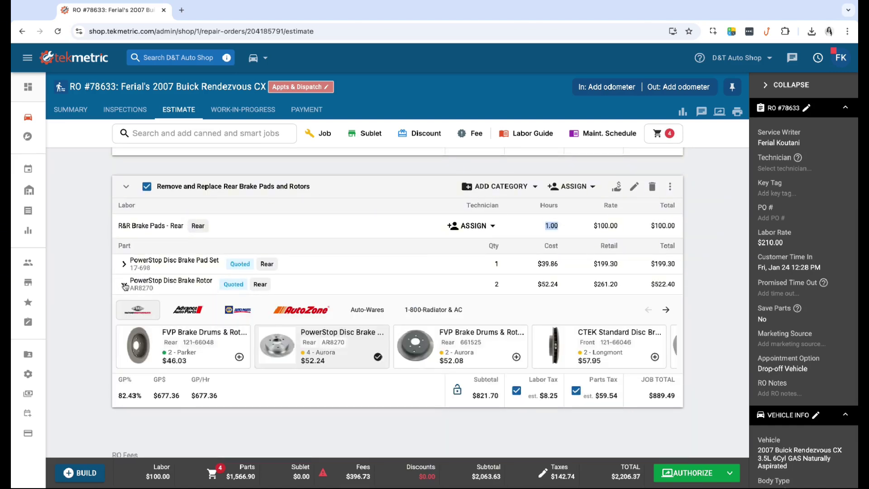
click(124, 285)
click(123, 285)
click(123, 285)
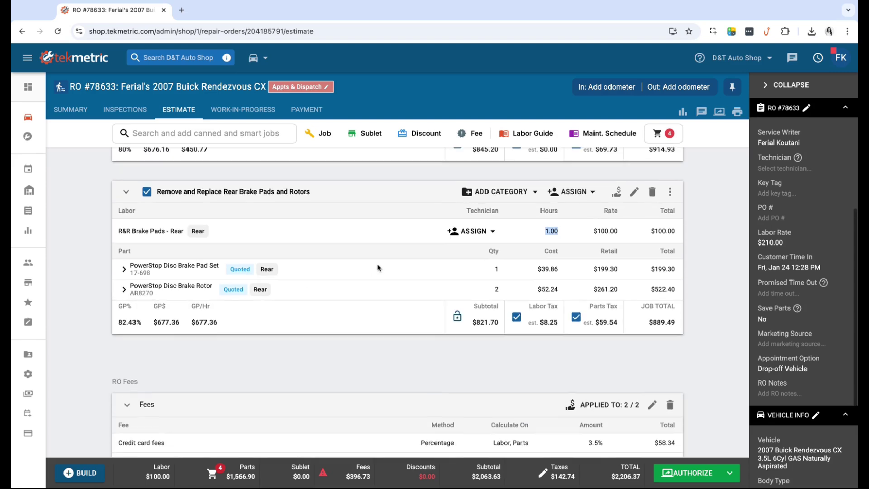
scroll(378, 267, up, 4)
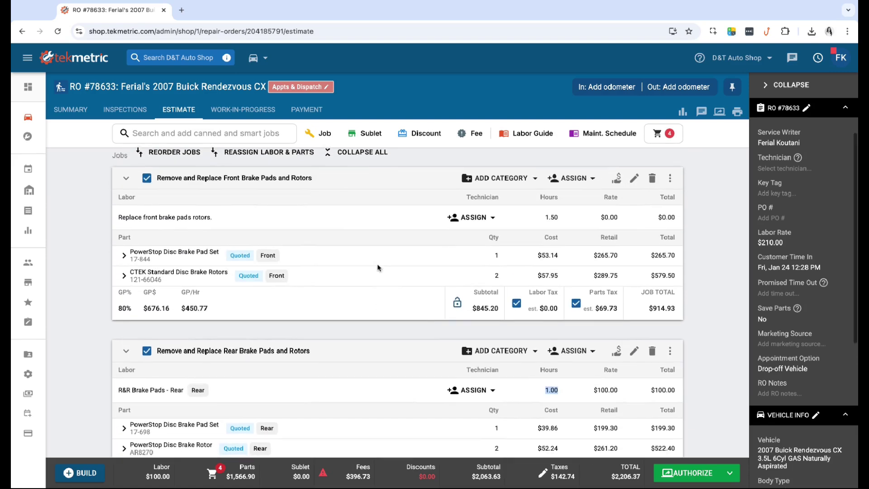
scroll(378, 267, down, 1)
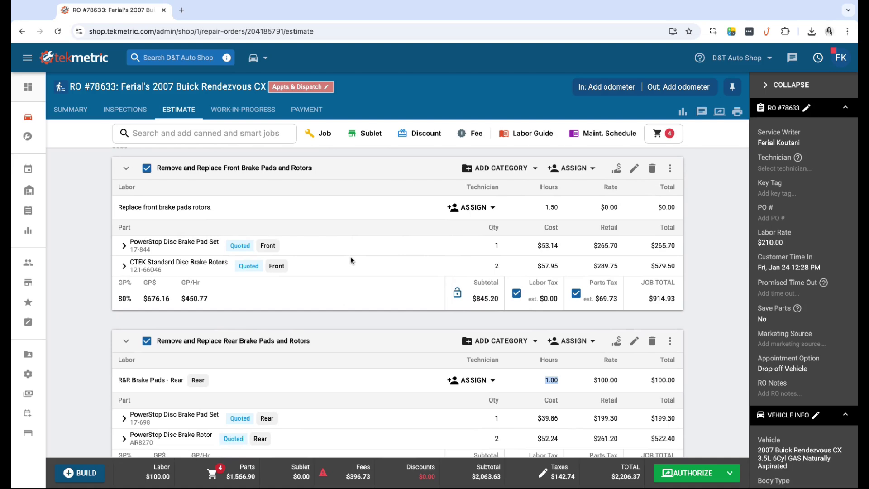